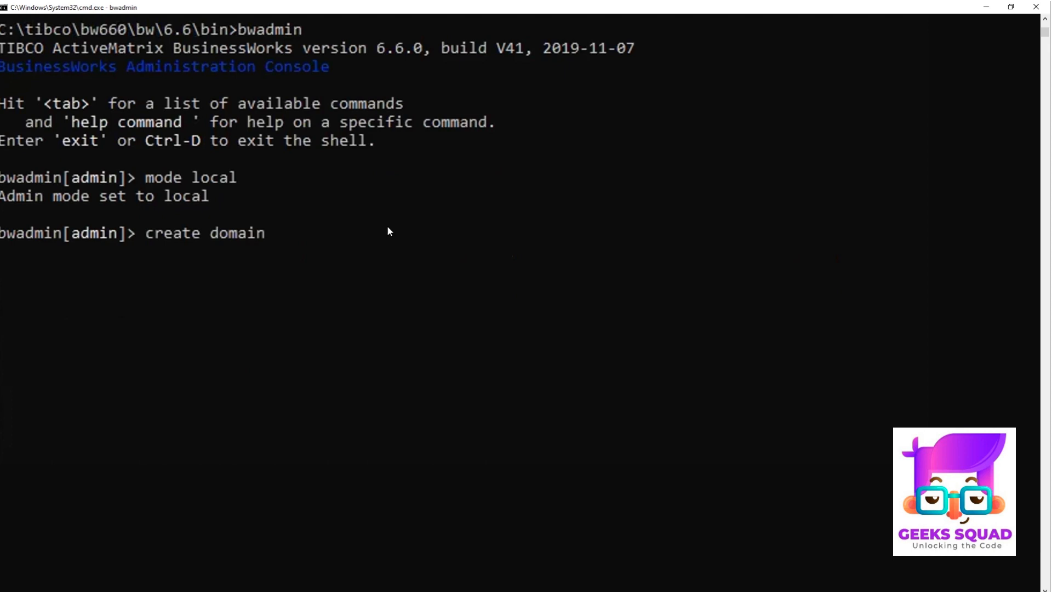
Step: Create a domain named D2 in the BusinessWorks administration console
{"action": "type", "text": "D1"}
{"action": "key", "text": "BackSpace"}
{"action": "type", "text": "2"}
{"action": "key", "text": "Return"}
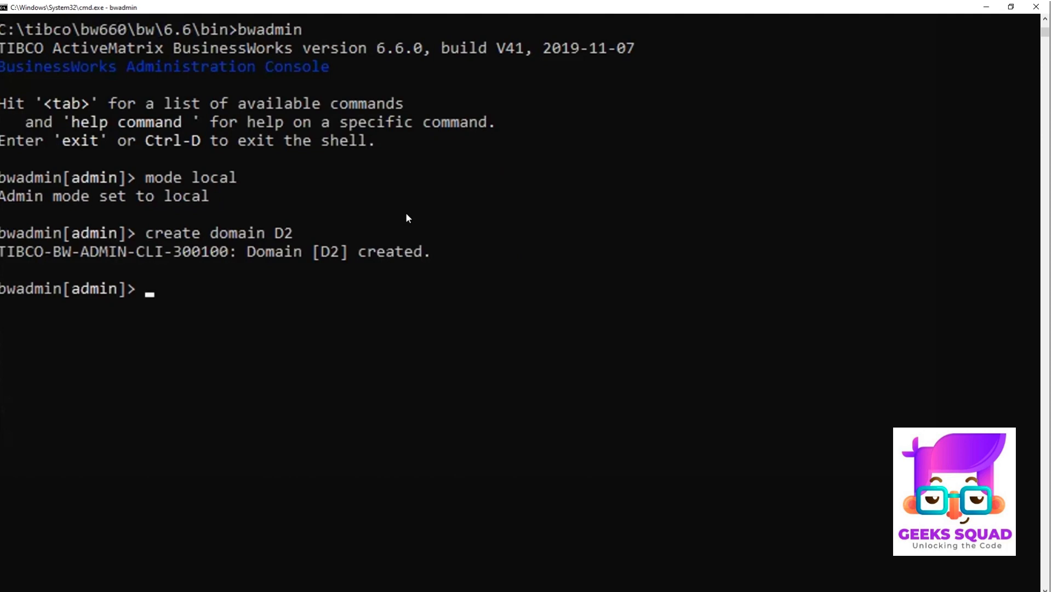
Step: Create an appspace named AS2 in domain D2
{"action": "type", "text": "create -d D2 "}
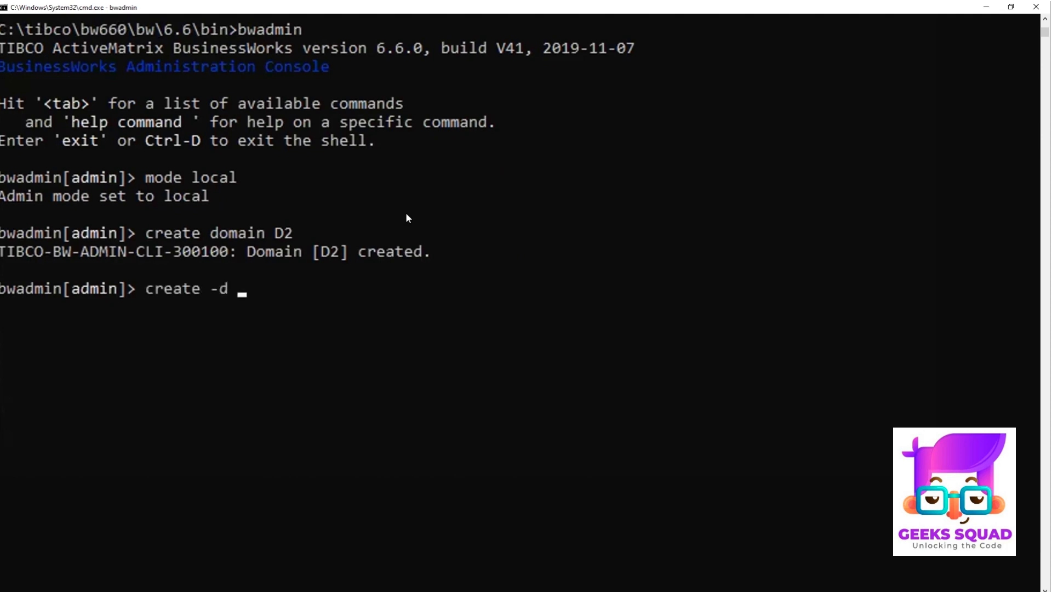
{"action": "type", "text": "appspace"}
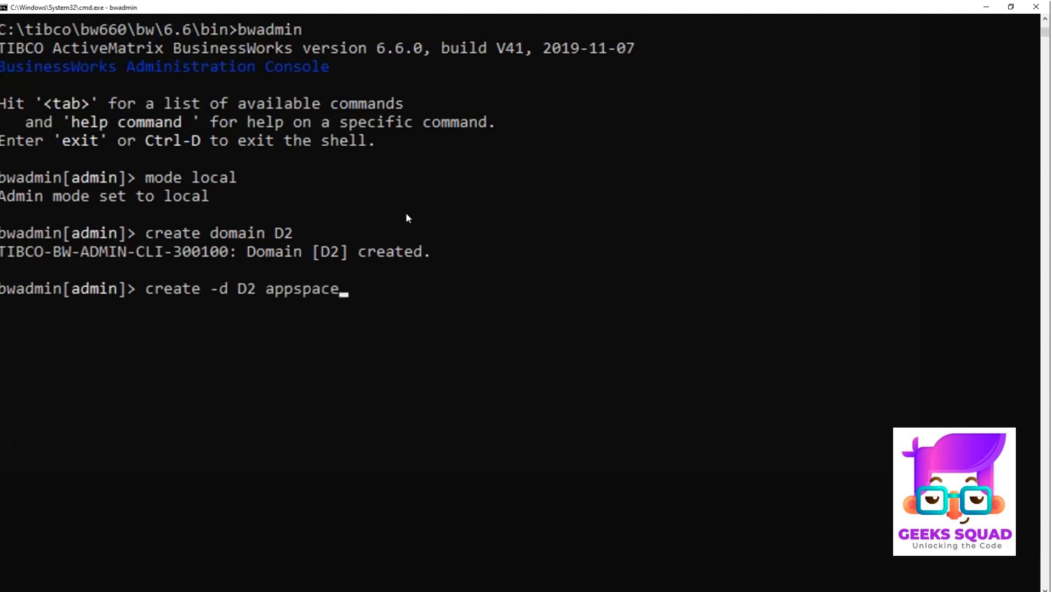
{"action": "type", "text": " AS2"}
{"action": "key", "text": "Return"}
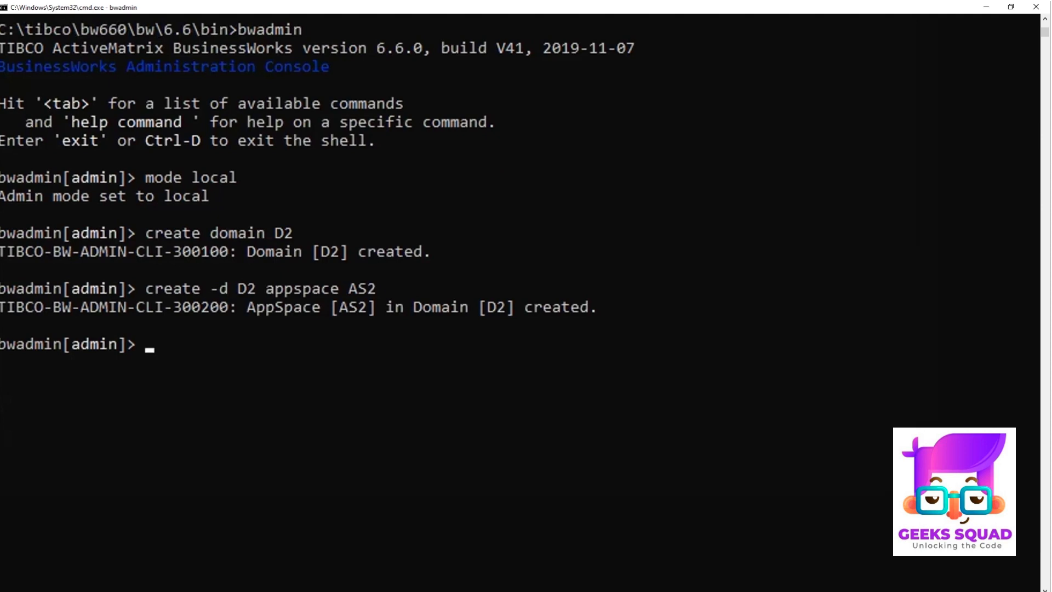
Step: Create an appnode named AN2 in appspace AS2 of domain D2, using HTTP port 9095
{"action": "type", "text": "create -s"}
{"action": "key", "text": "BackSpace"}
{"action": "type", "text": "d "}
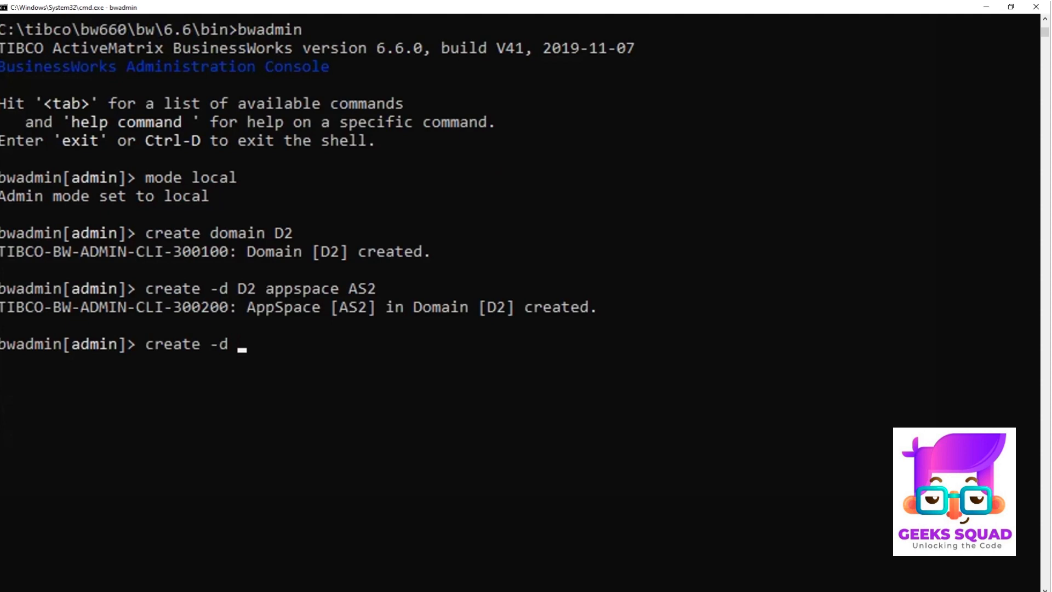
{"action": "type", "text": "D2 -a AS2"}
{"action": "type", "text": "-h"}
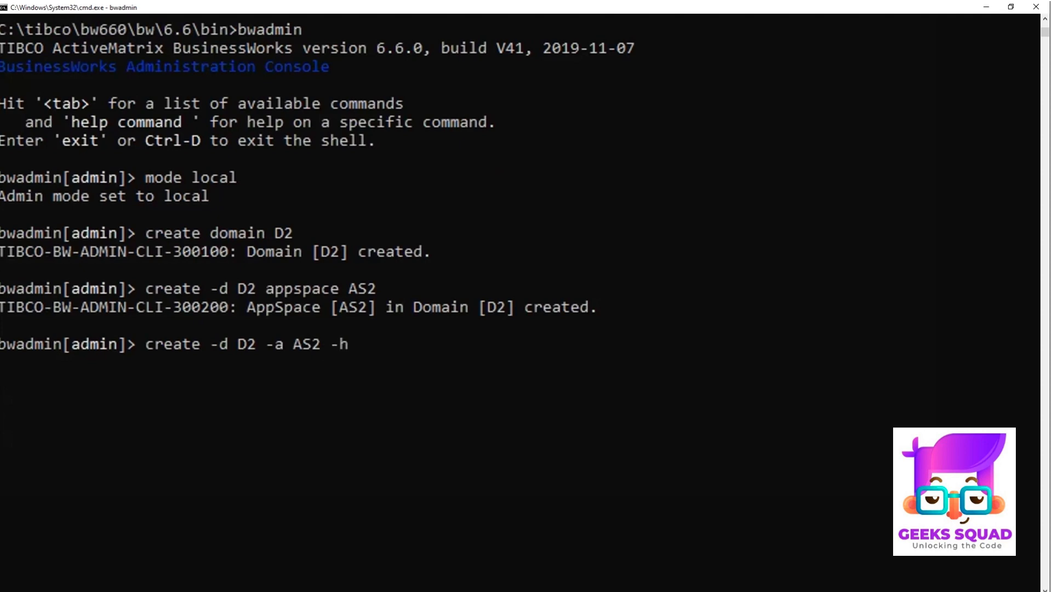
{"action": "type", "text": "ttpPort 90"}
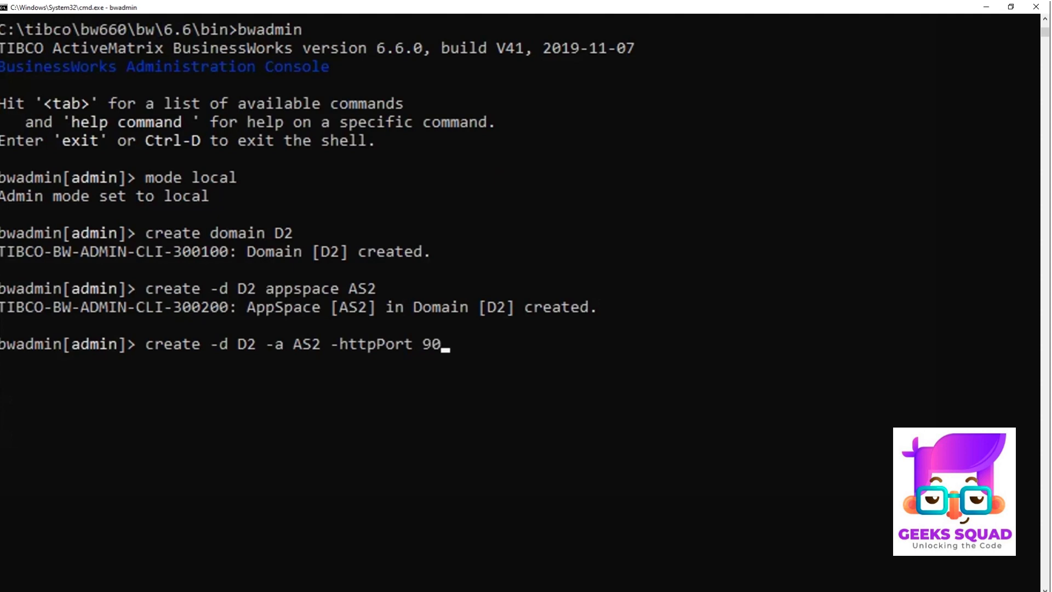
{"action": "type", "text": "95 appno"}
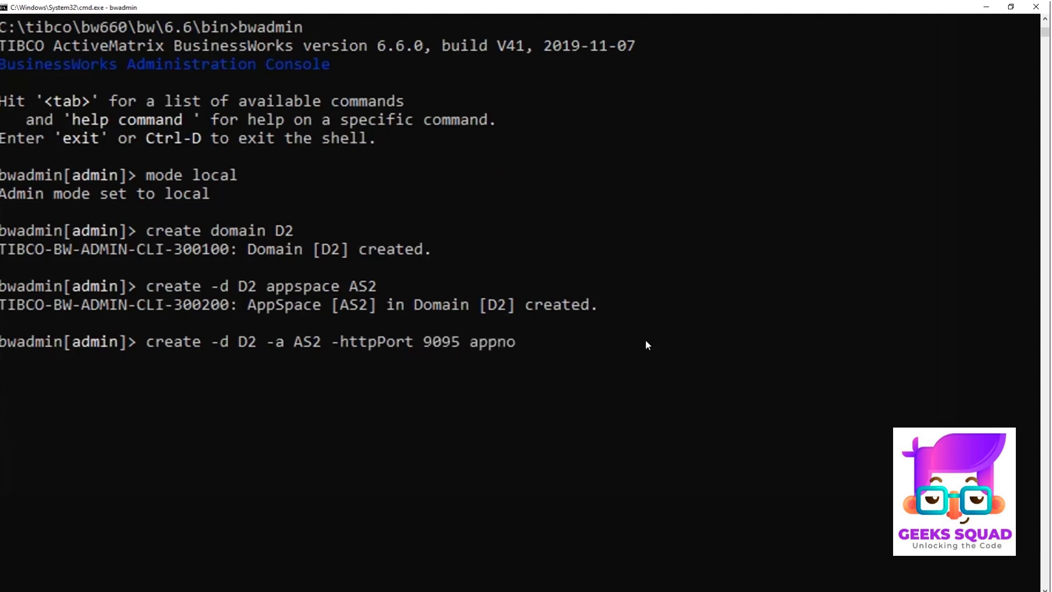
{"action": "type", "text": "de AN2"}
{"action": "key", "text": "Return"}
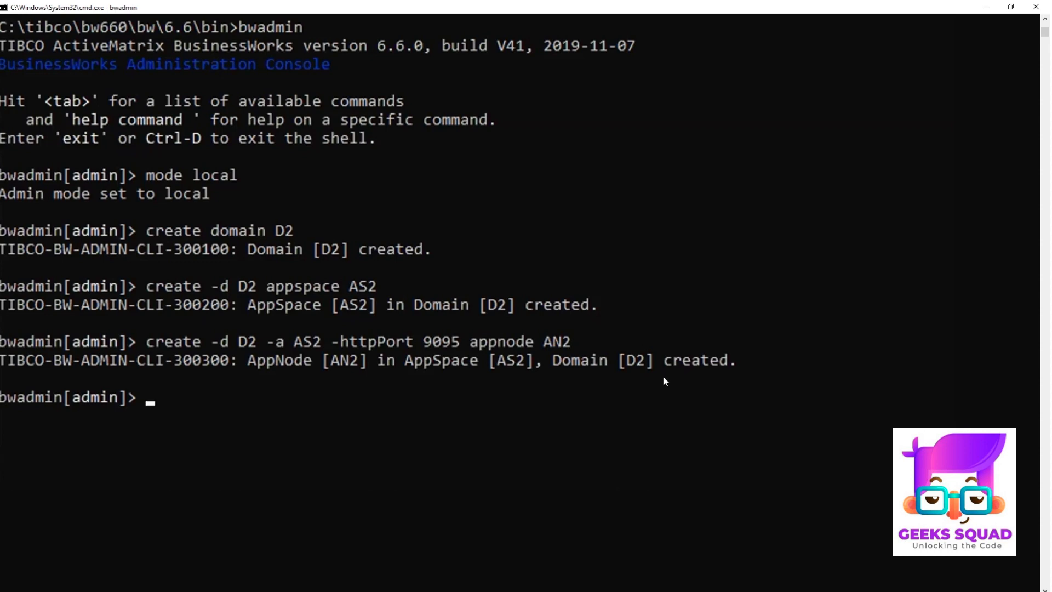
Step: Start appnode AN2 in appspace AS2 of domain D2 and allow TIBCO Java Launcher through the Windows firewall on public networks
{"action": "type", "text": "start -d D2"}
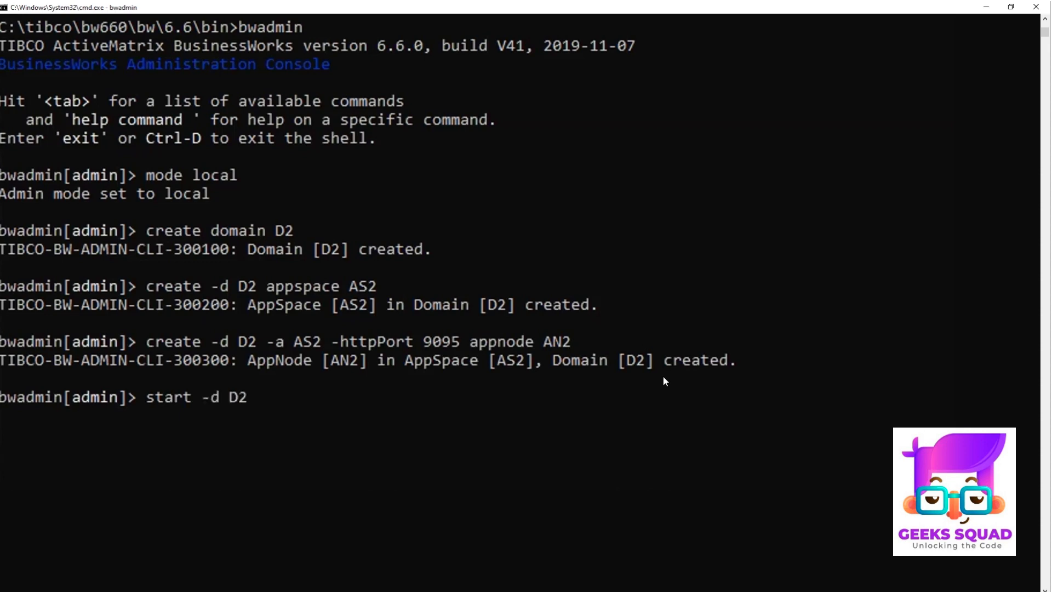
{"action": "type", "text": " -a AS2 appnode An"}
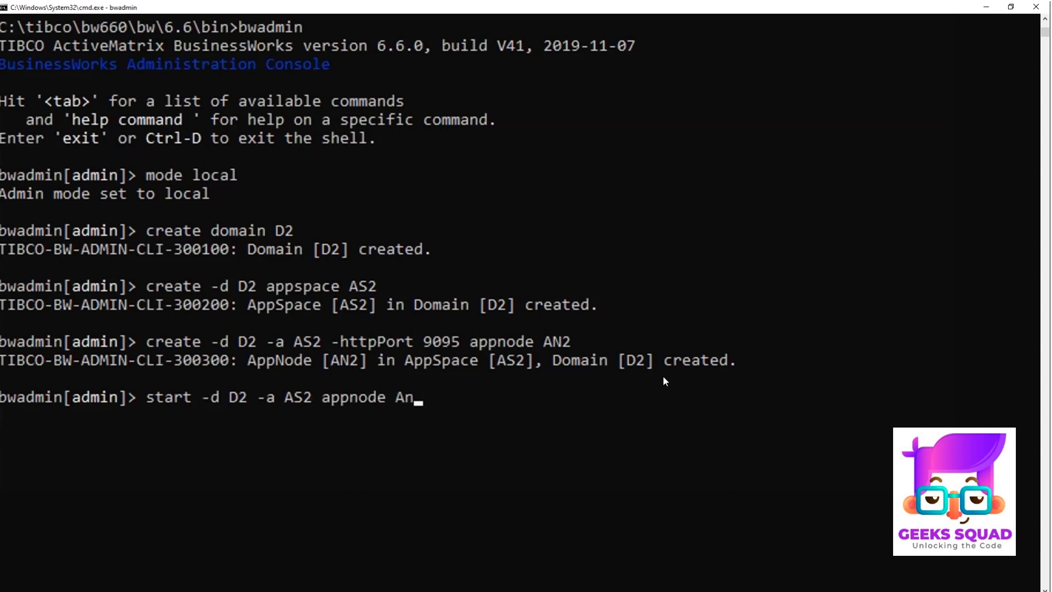
{"action": "key", "text": "BackSpace"}
{"action": "type", "text": "N2"}
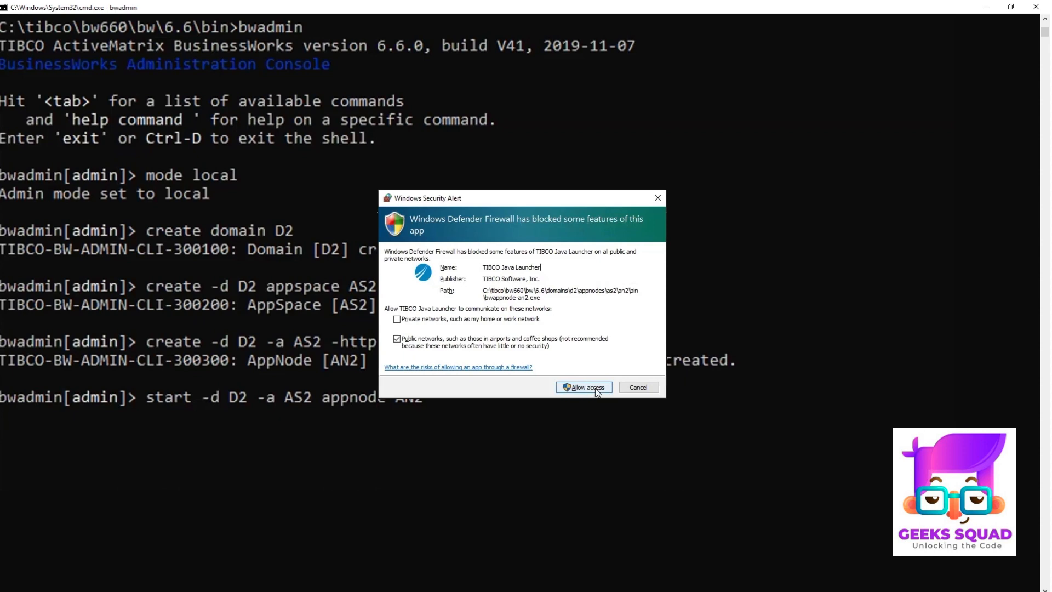
{"action": "left_click", "coordinate": [594, 388]}
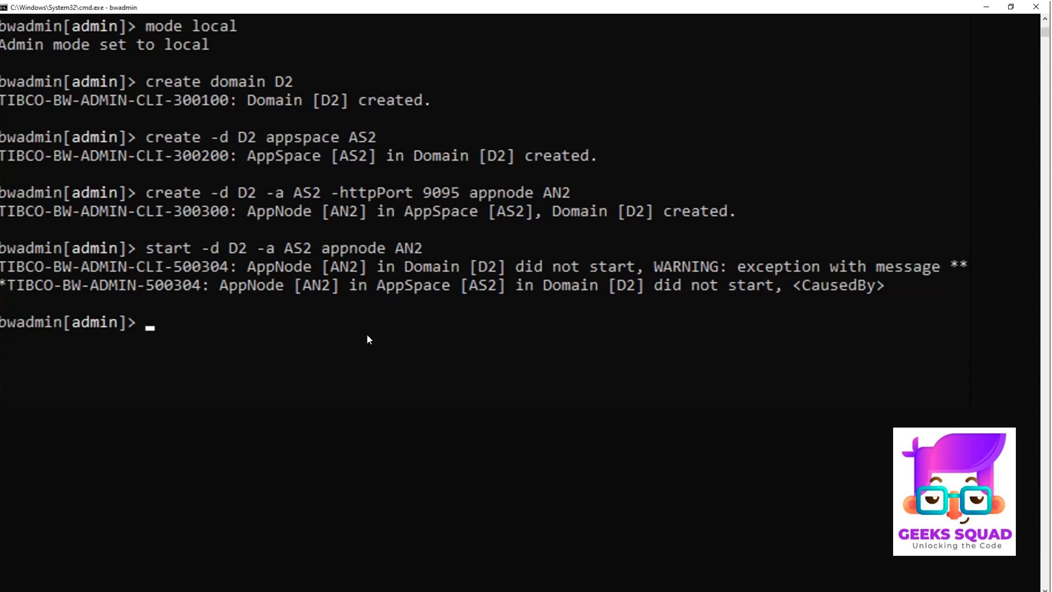
Step: Show the appnodes of appspace AS2 in domain D2 to check their status
{"action": "type", "text": "show"}
{"action": "type", "text": "-d D2"}
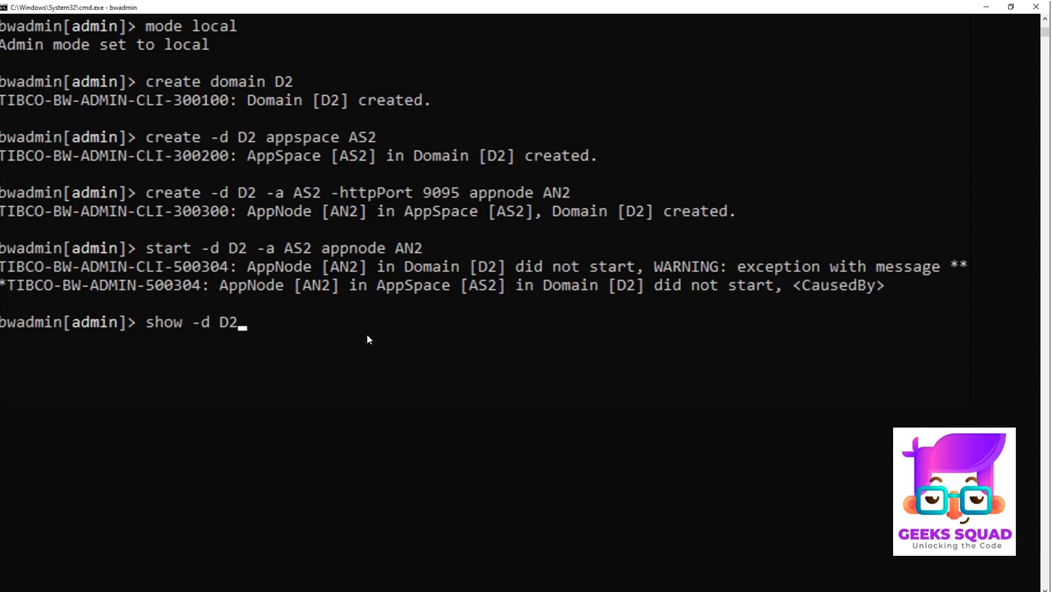
{"action": "type", "text": " -a AS2 appnod"}
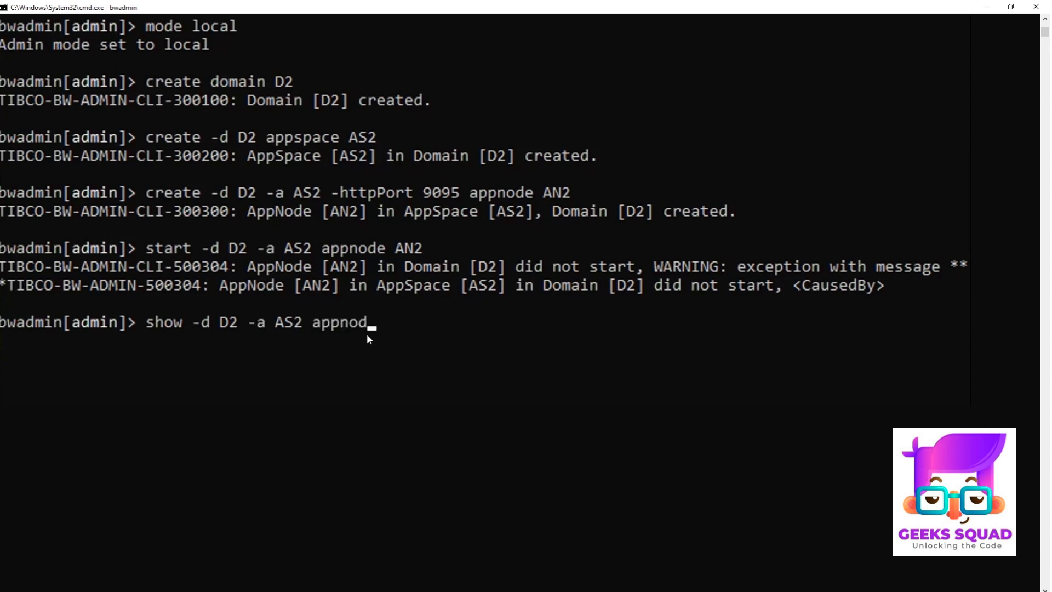
{"action": "type", "text": "es"}
{"action": "key", "text": "Return"}
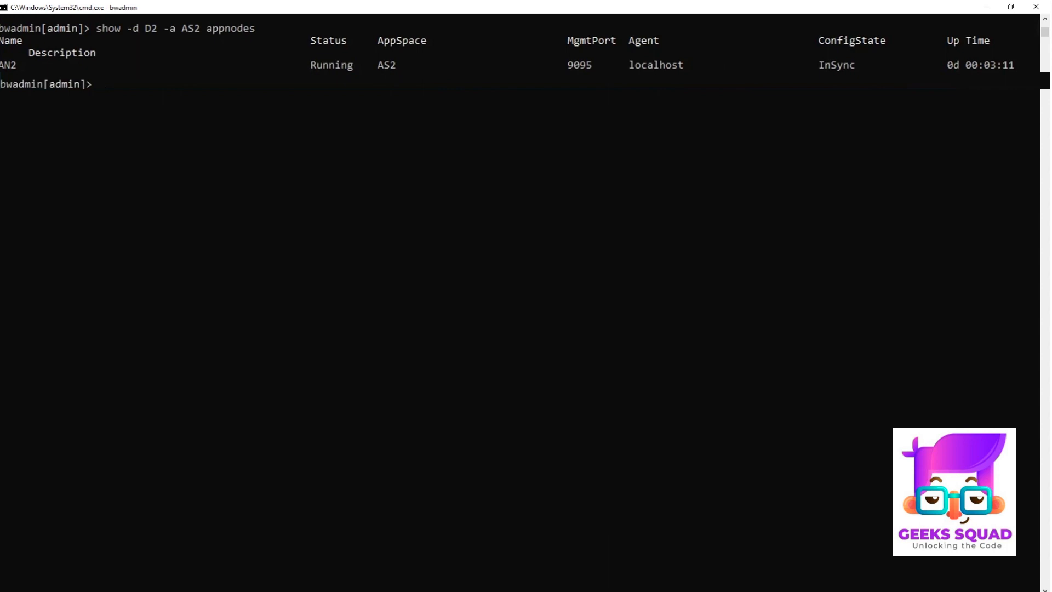
Step: Upload the archive RESTService_1.0.0.ear from the Downloads/RESTService folder to domain D2 with the replace option
{"action": "type", "text": "upload -d D2 -replace"}
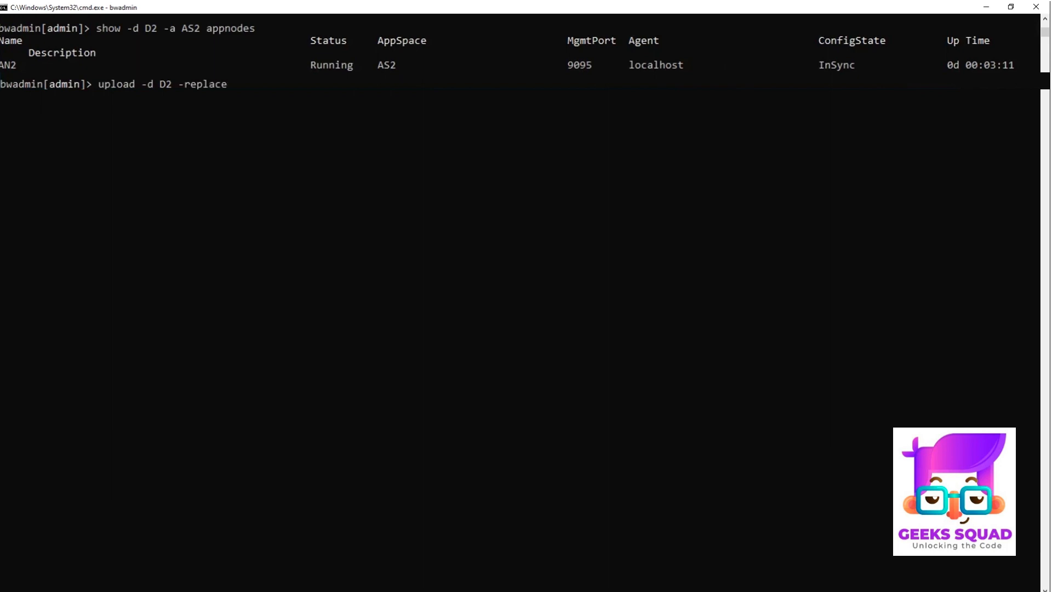
{"action": "type", "text": " -f C:/Users/piyush"}
{"action": "key", "text": "BackSpace"}
{"action": "type", "text": "/Downl"}
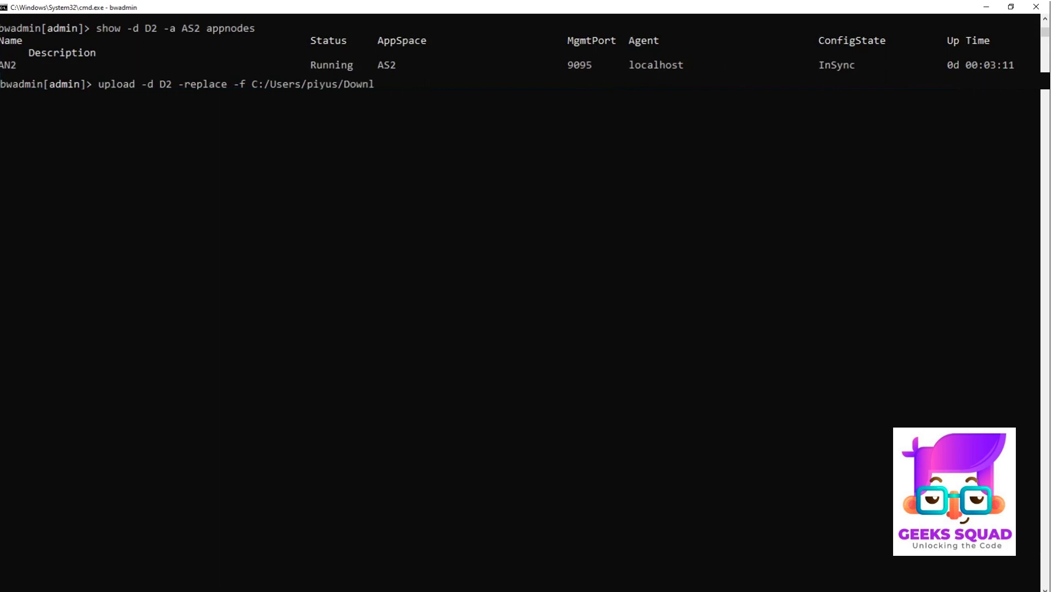
{"action": "type", "text": "oads/RESTService"}
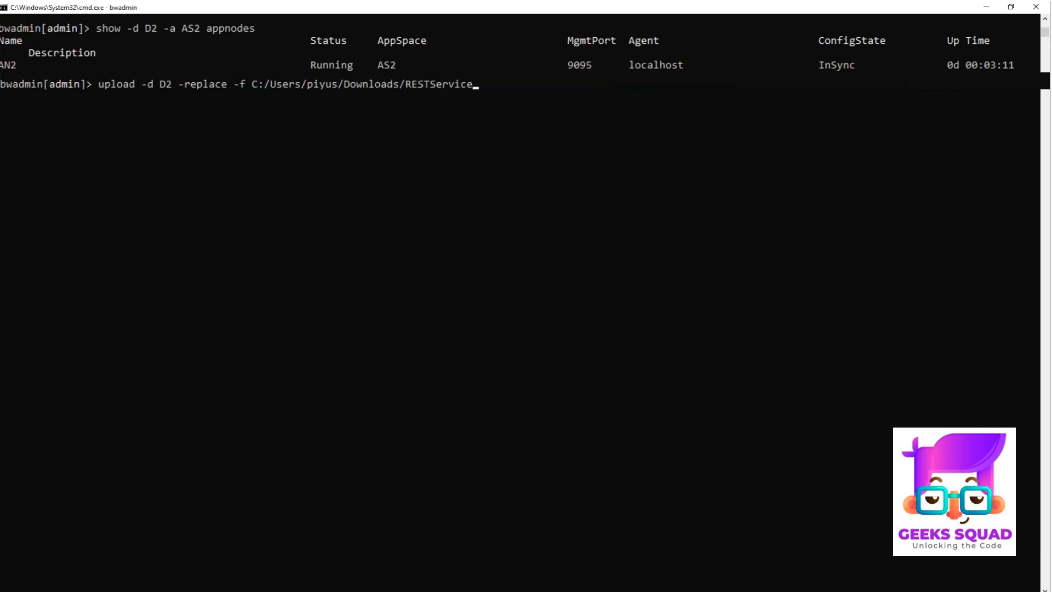
{"action": "type", "text": "/RESTService_1.0.0.ear"}
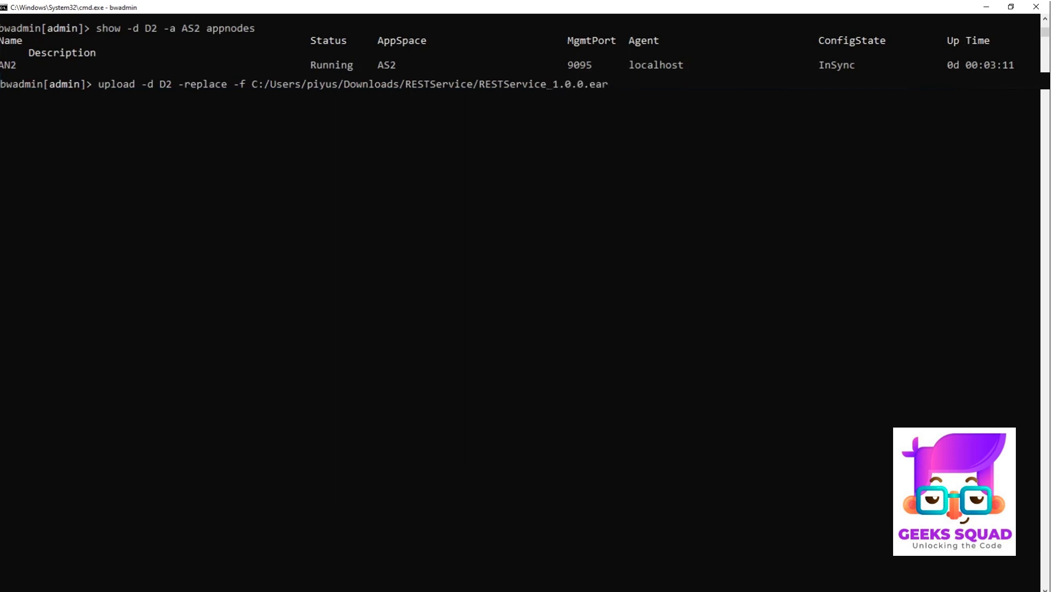
{"action": "key", "text": "Return"}
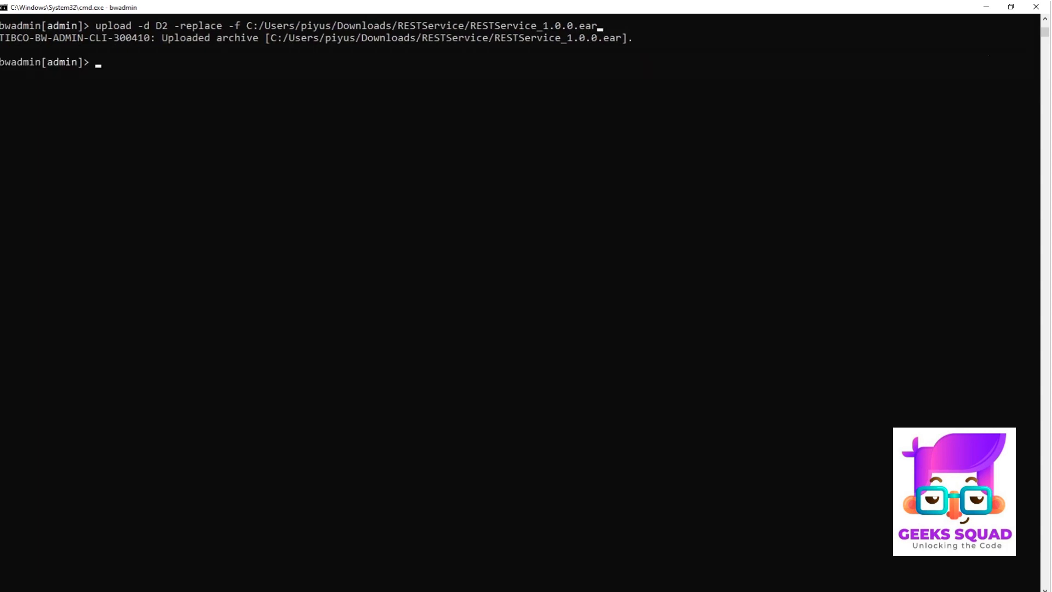
Step: Show the archives uploaded to domain D2
{"action": "type", "text": "show -d D2 archives"}
{"action": "key", "text": "Return"}
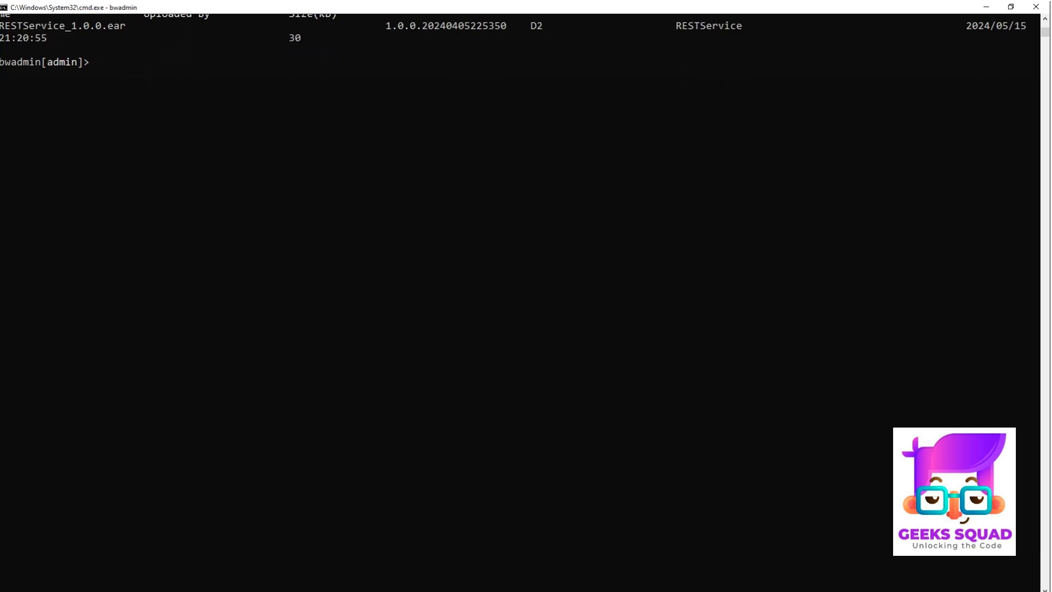
Step: Deploy RESTService_1.0.0.ear to appspace AS2 in domain D2
{"action": "type", "text": "deploy -d D2"}
{"action": "type", "text": "-a AS2"}
{"action": "type", "text": "REST"}
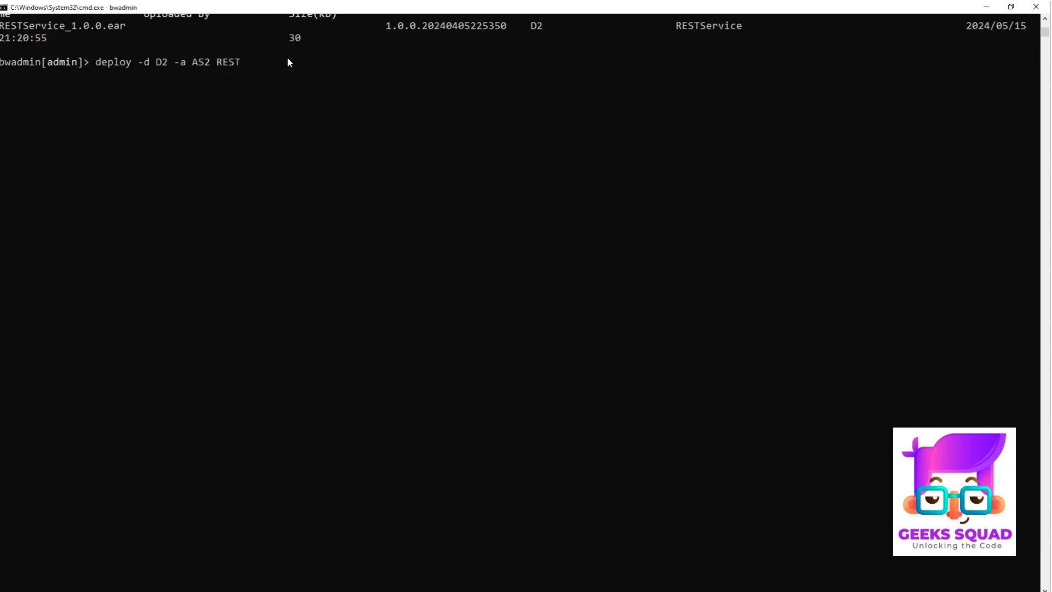
{"action": "type", "text": "Service_1.0.0.ear"}
{"action": "key", "text": "Return"}
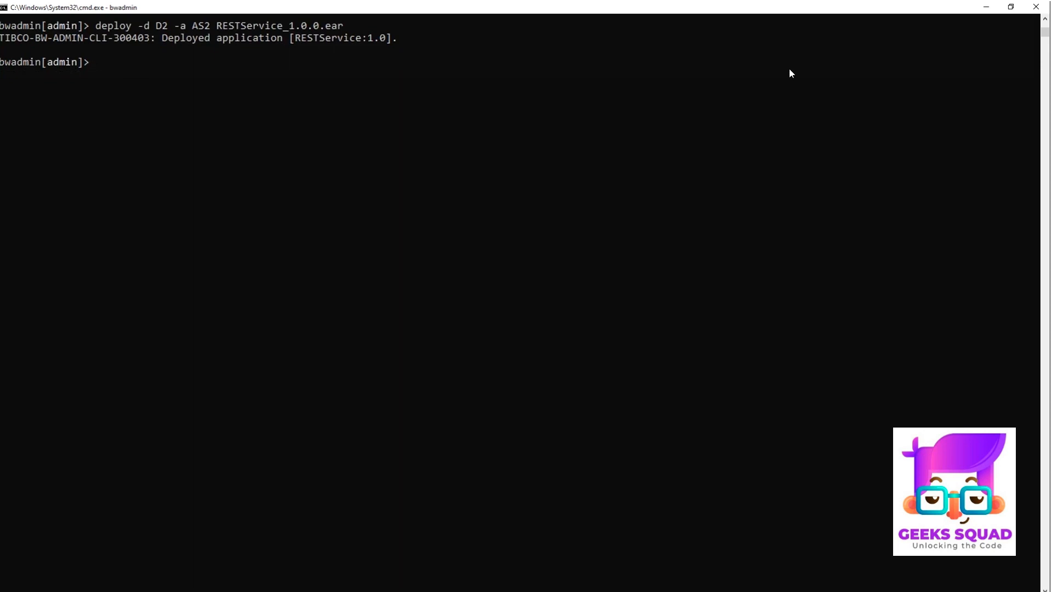
Step: Show the applications in appspace AS2 of domain D2 to check their status
{"action": "type", "text": "w"}
{"action": "type", "text": "-d"}
{"action": "key", "text": "BackSpace"}
{"action": "key", "text": "BackSpace"}
{"action": "type", "text": "-d D2 -a AS2 applications"}
{"action": "key", "text": "Return"}
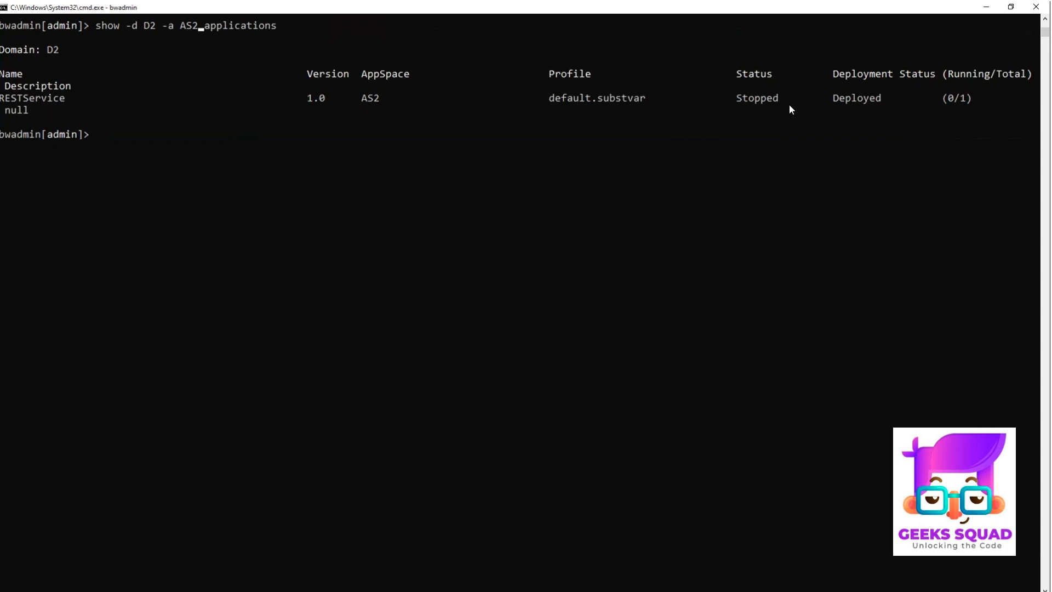
Step: Start version 1.0 of the RESTService application in appspace AS2 of domain D2
{"action": "scroll", "coordinate": [773, 45], "scroll_direction": "down", "scroll_amount": 1}
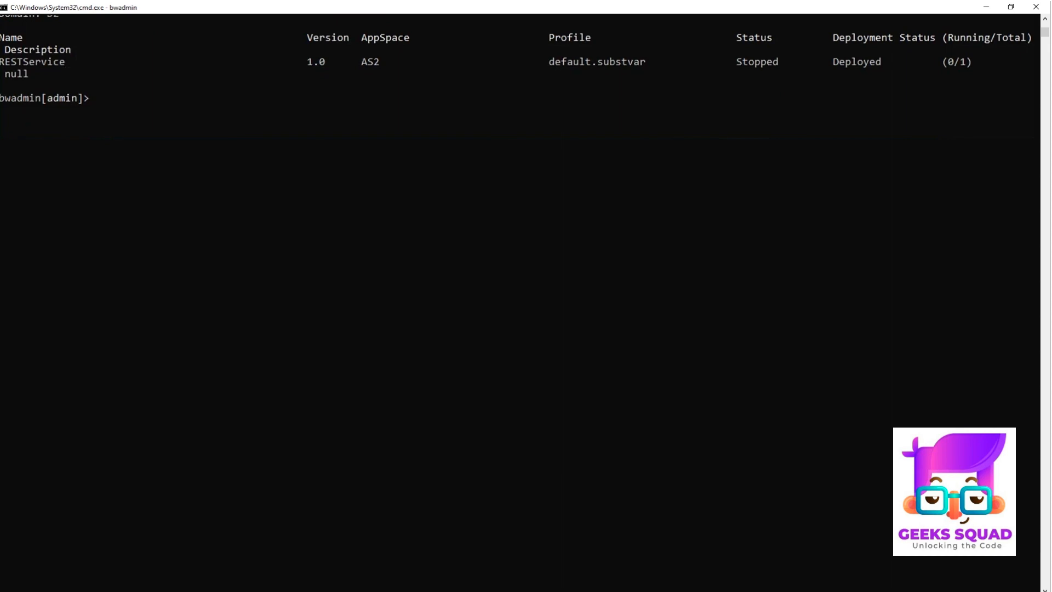
{"action": "type", "text": "start -d D2 -A a"}
{"action": "key", "text": "BackSpace"}
{"action": "key", "text": "BackSpace"}
{"action": "key", "text": "BackSpace"}
{"action": "type", "text": "a AS2 applicat"}
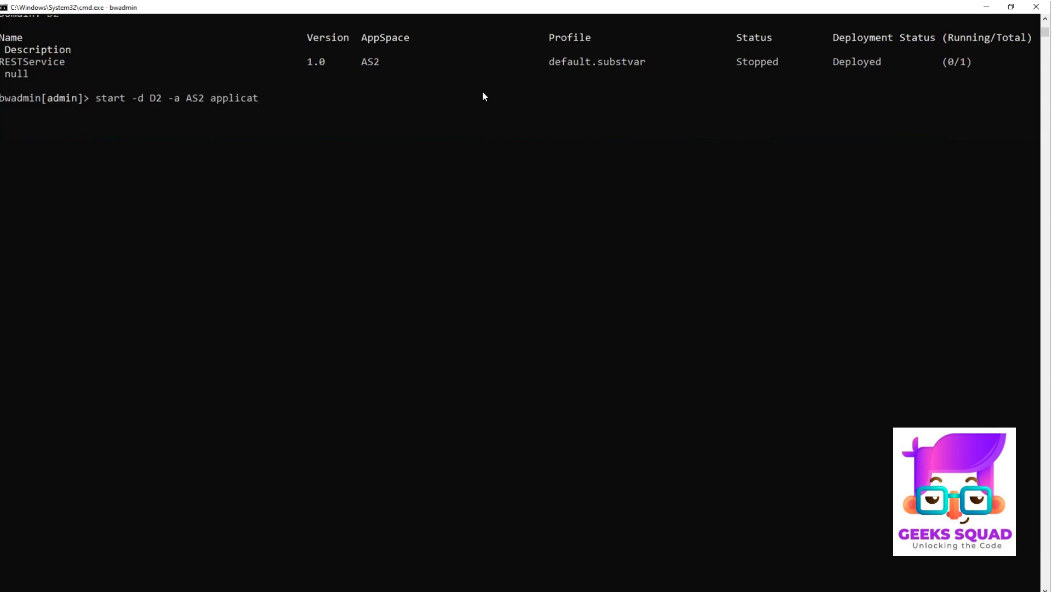
{"action": "type", "text": "ion RESTService 1.0"}
{"action": "key", "text": "Return"}
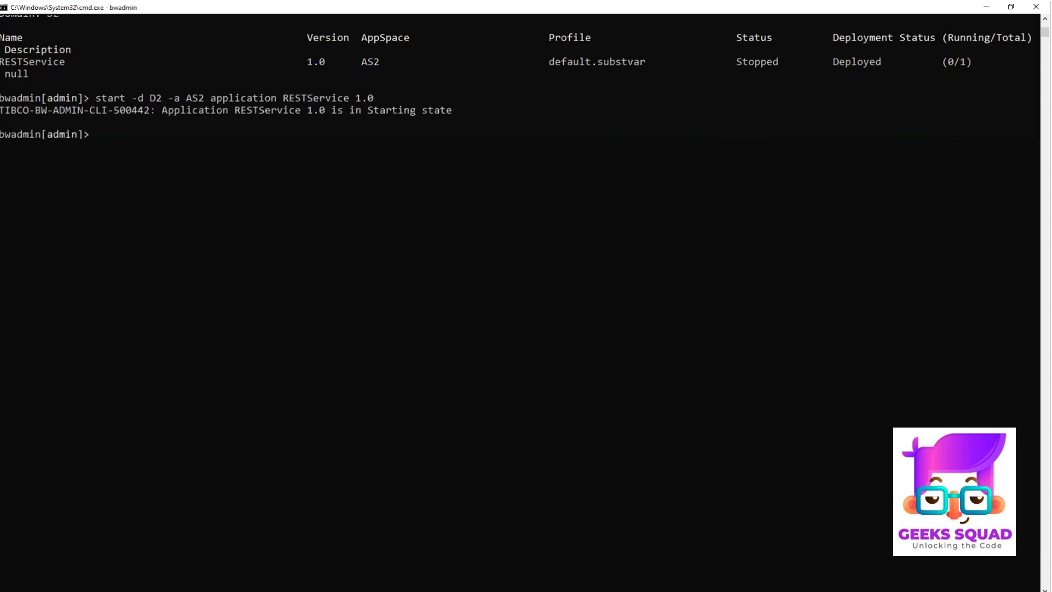
Step: Show the status of the RESTService application in appspace AS2 of domain D2
{"action": "scroll", "coordinate": [778, 47], "scroll_direction": "down", "scroll_amount": 1}
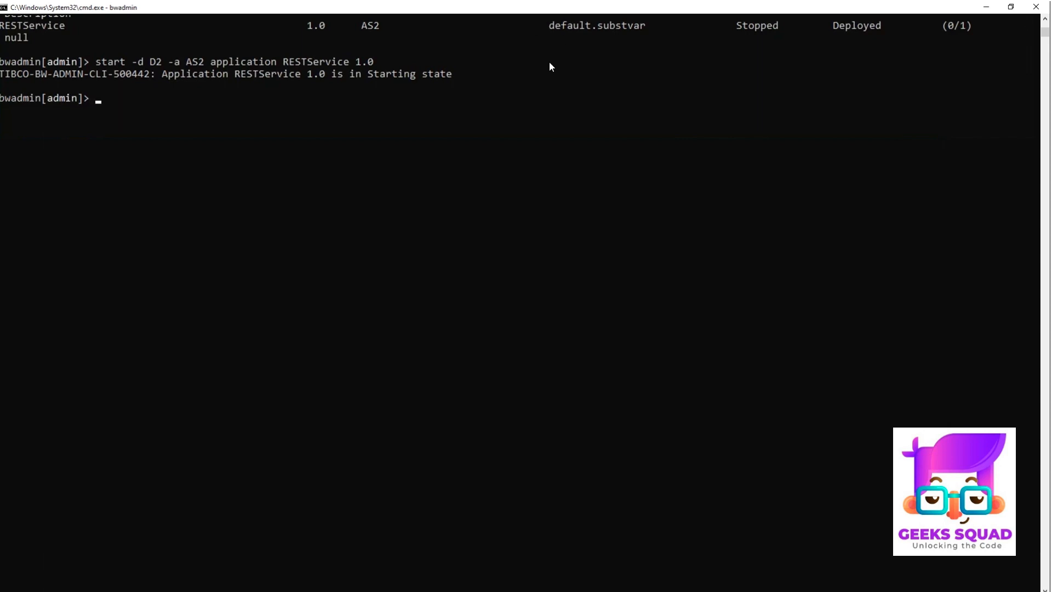
{"action": "type", "text": "show -d D@"}
{"action": "key", "text": "BackSpace"}
{"action": "type", "text": "2 -a AS2 application"}
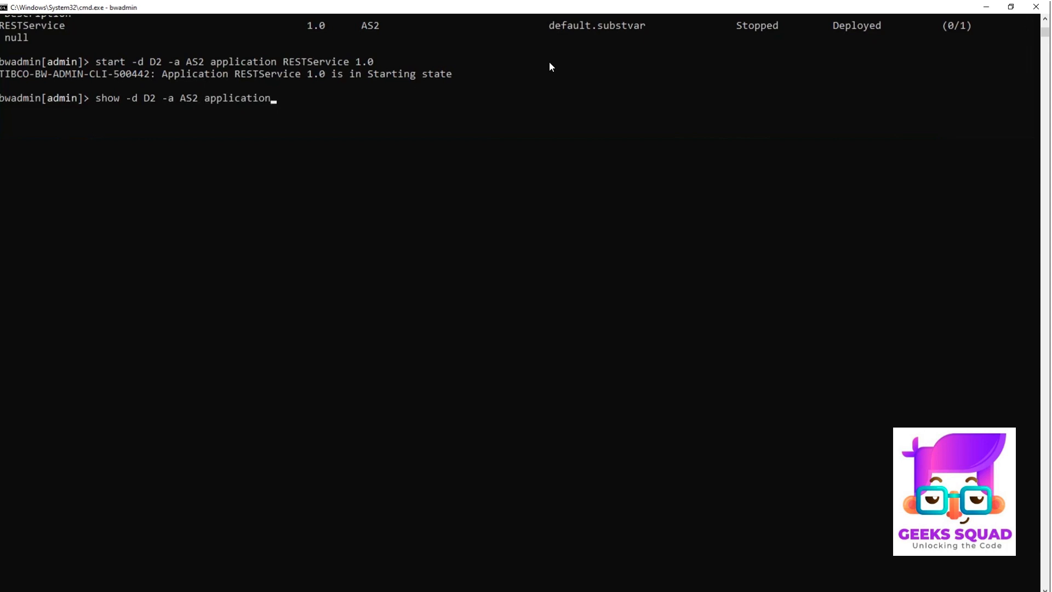
{"action": "type", "text": " RESTService"}
{"action": "key", "text": "Return"}
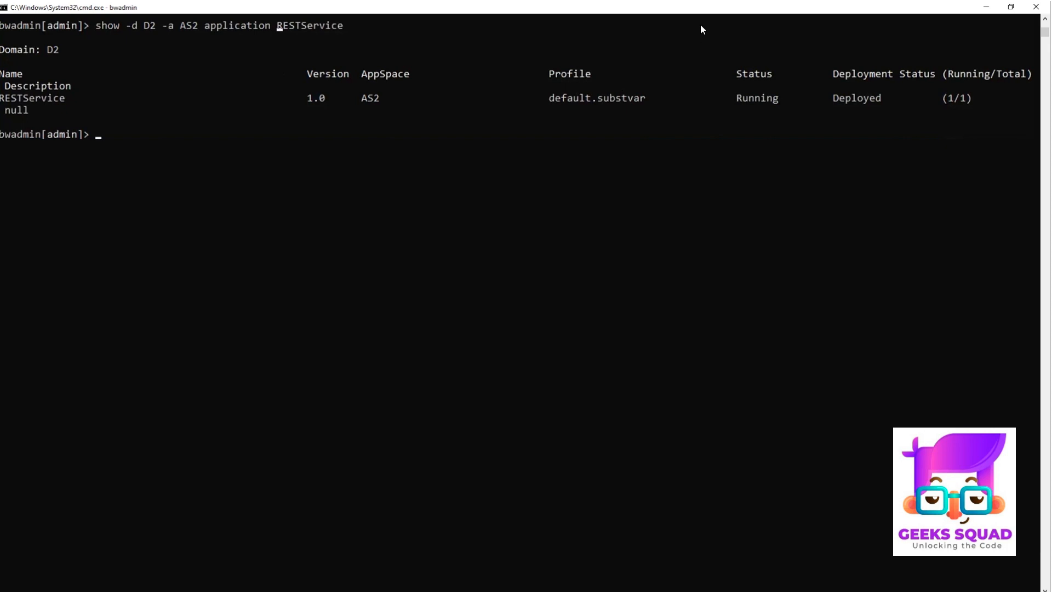
{"action": "scroll", "coordinate": [700, 28], "scroll_direction": "down", "scroll_amount": 1}
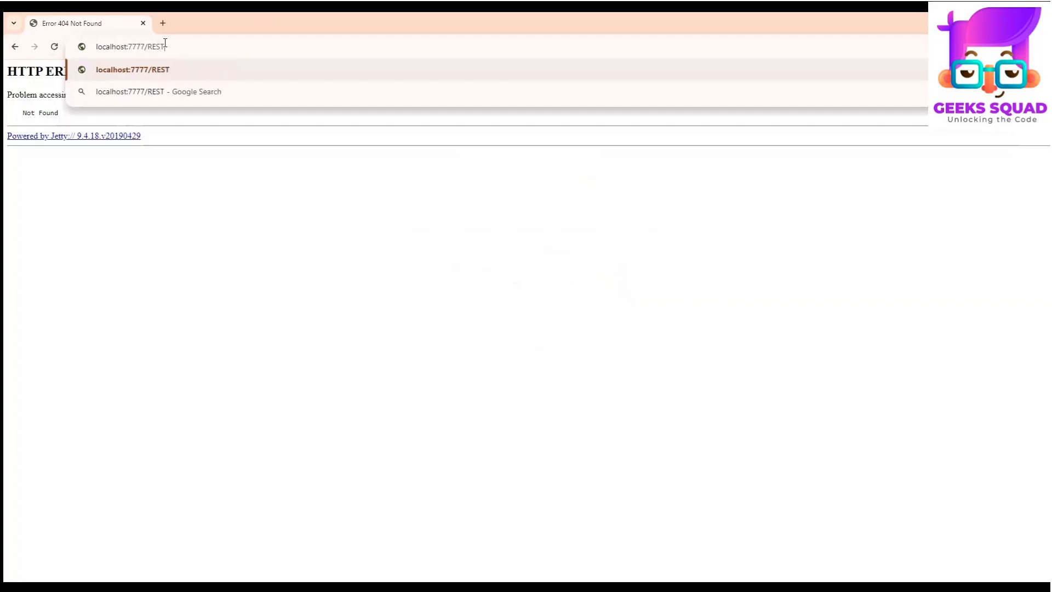
Step: Open the service's Swagger page at localhost:7777/RESTService in the browser
{"action": "type", "text": "Servic"}
{"action": "type", "text": "e"}
{"action": "key", "text": "Return"}
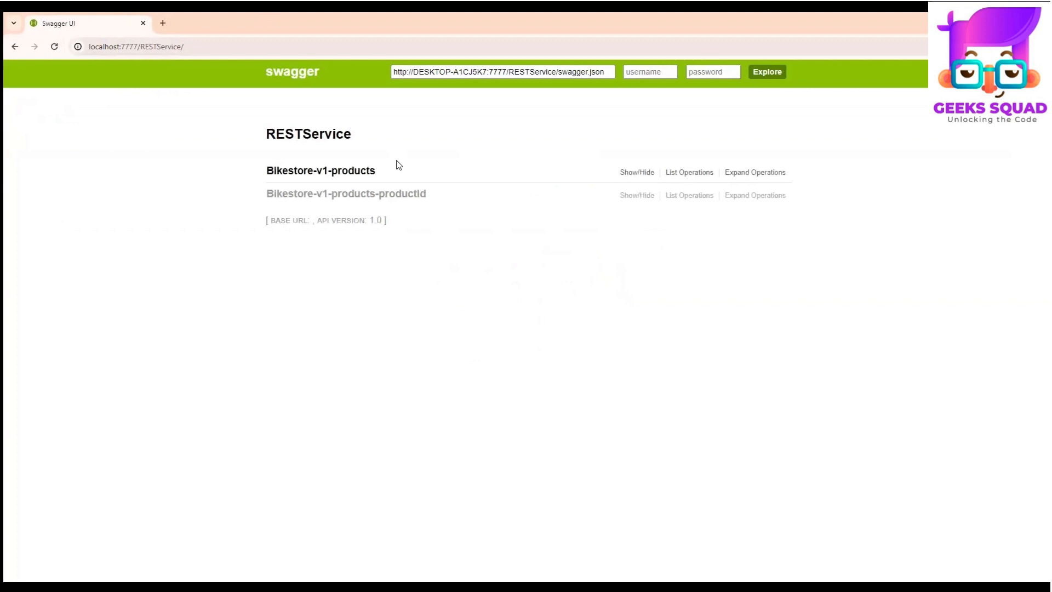
Step: Expand the Bikestore-v1-products and Bikestore-v1-products-productId groups and view the details of GET /bikestore/v1/products
{"action": "left_click", "coordinate": [355, 171]}
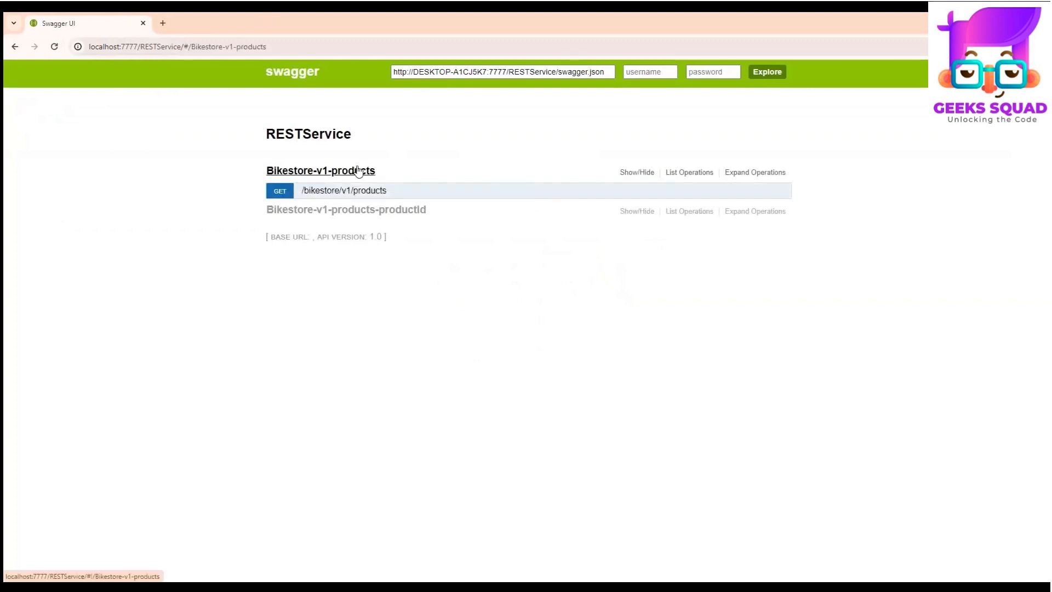
{"action": "left_click", "coordinate": [356, 239]}
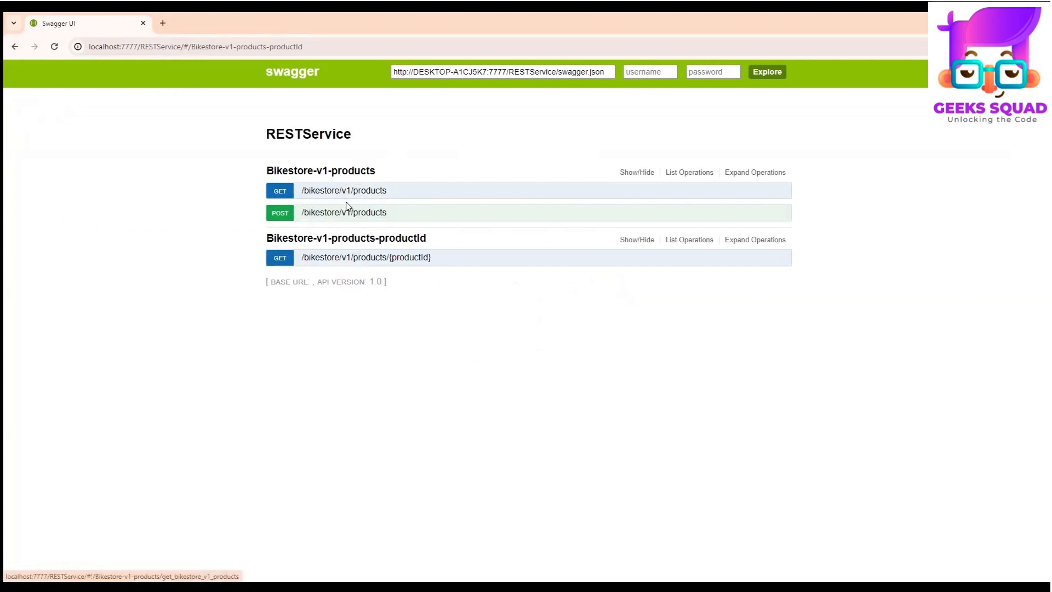
{"action": "left_click", "coordinate": [363, 193]}
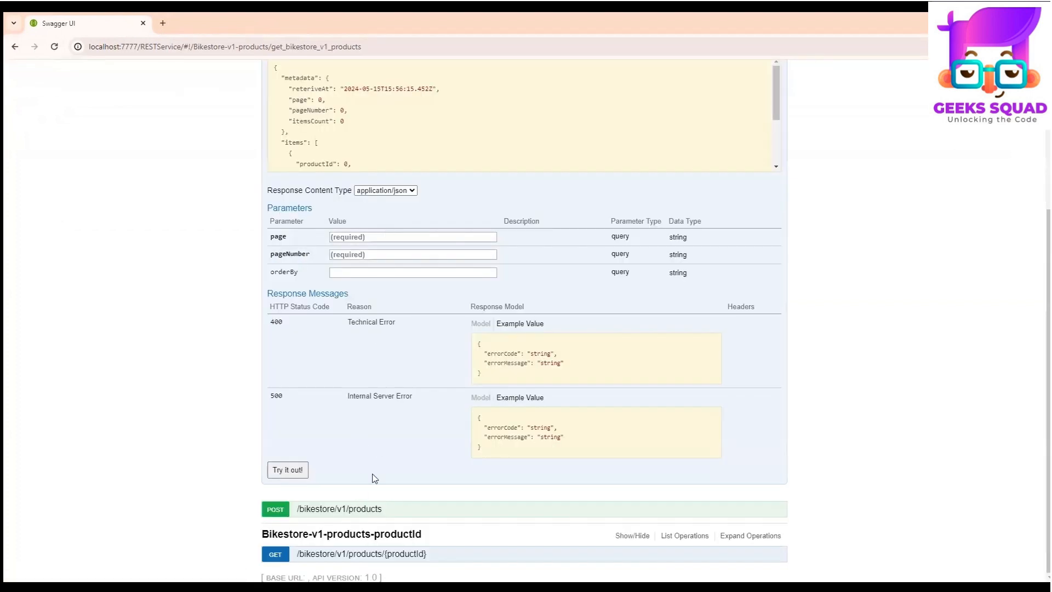
Step: Collapse the Bikestore-v1-products group and expand it again to review its list of operations
{"action": "scroll", "coordinate": [326, 164], "scroll_direction": "up", "scroll_amount": 4}
{"action": "left_click", "coordinate": [331, 171]}
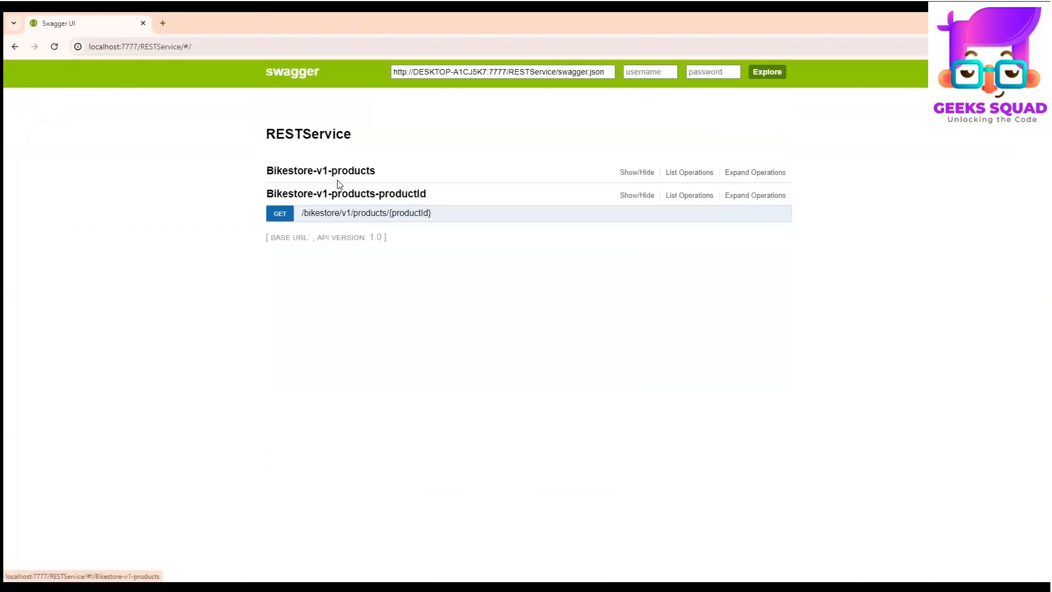
{"action": "left_click", "coordinate": [341, 173]}
{"action": "left_click", "coordinate": [346, 189]}
{"action": "left_click", "coordinate": [344, 190]}
{"action": "left_click", "coordinate": [341, 173]}
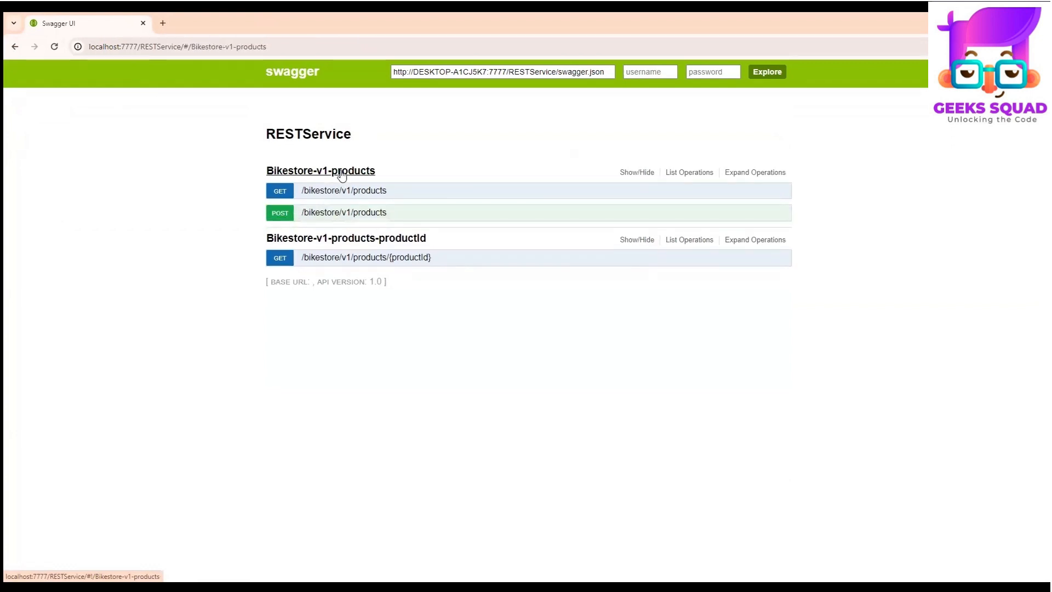